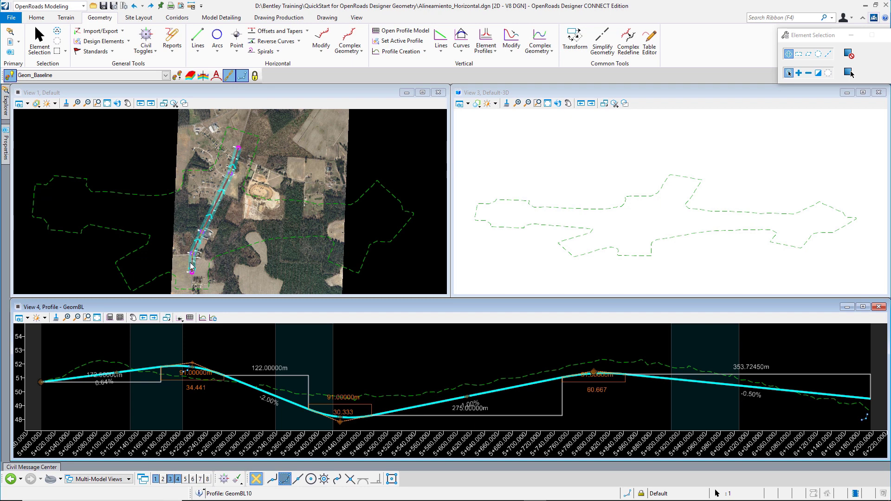
# - Zoom View 1 in near the alignment's south end and clear the profile selection
pyautogui.scroll(3, 198, 264)
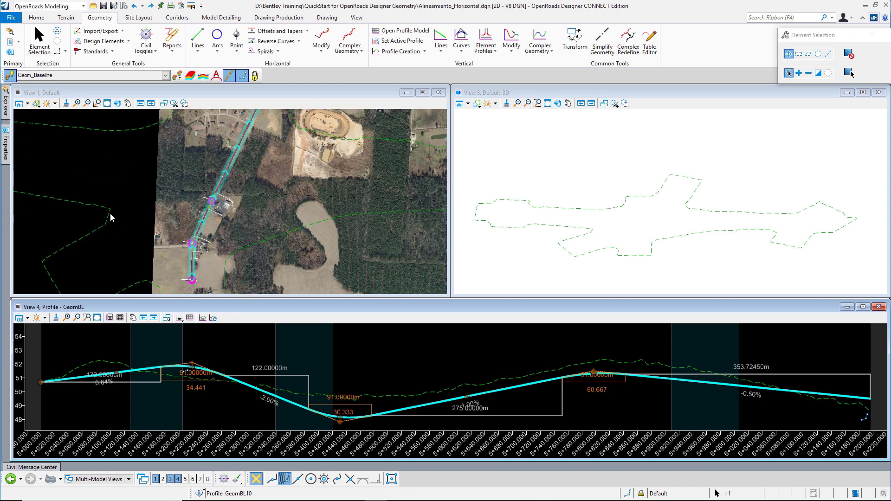
pyautogui.click(99, 207)
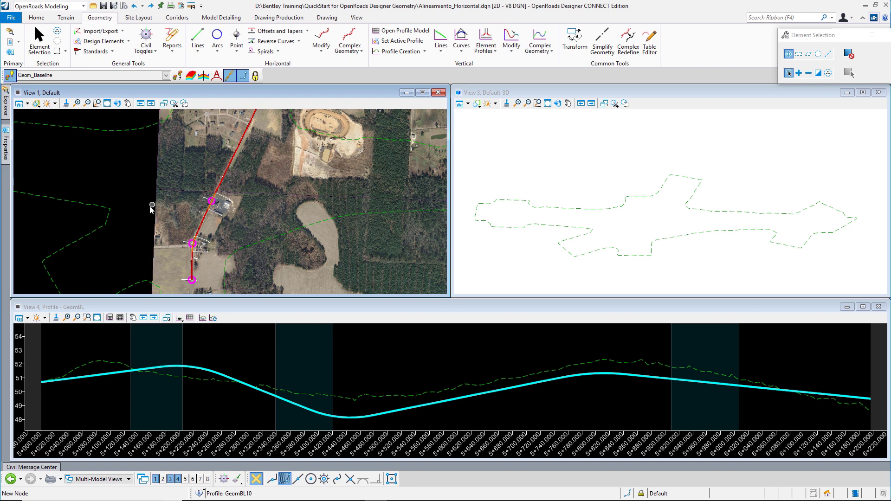
# - Pan View 1 to frame the alignment's southern stretch over the aerial imagery
pyautogui.moveTo(244, 194); pyautogui.dragTo(233, 278, button='middle')
pyautogui.moveTo(270, 173)
pyautogui.mouseDown(button='middle')
pyautogui.moveTo(268, 209)
pyautogui.moveTo(284, 195)
pyautogui.moveTo(283, 139)
pyautogui.mouseUp(button='middle')
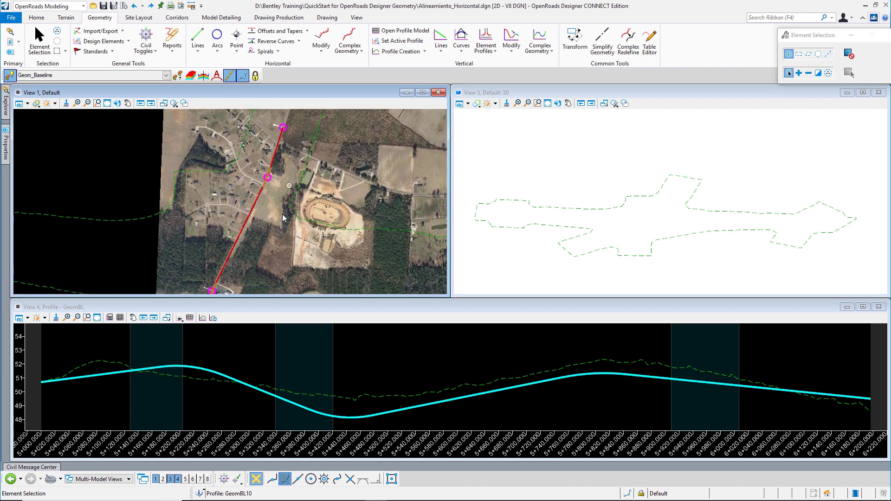
pyautogui.moveTo(280, 221); pyautogui.dragTo(282, 156, button='middle')
pyautogui.press('Escape')
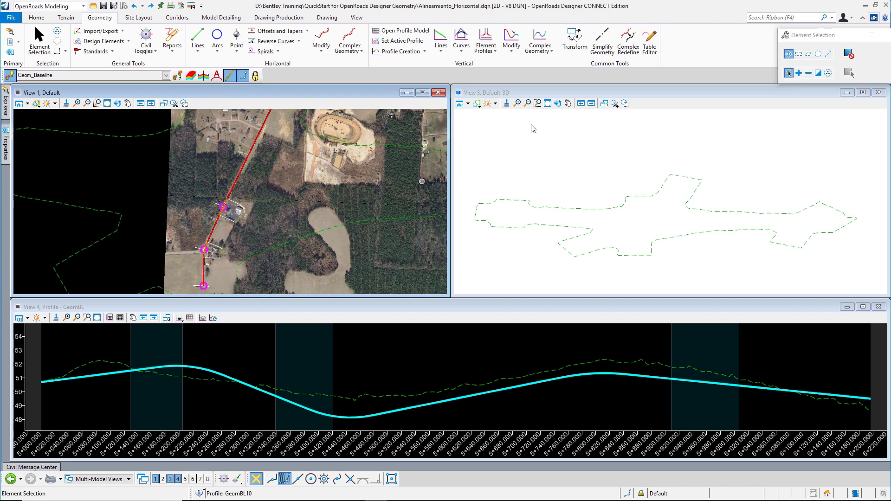
# - Refresh the 3D view (View 3), then make the profile view (View 4) active
pyautogui.click(611, 93)
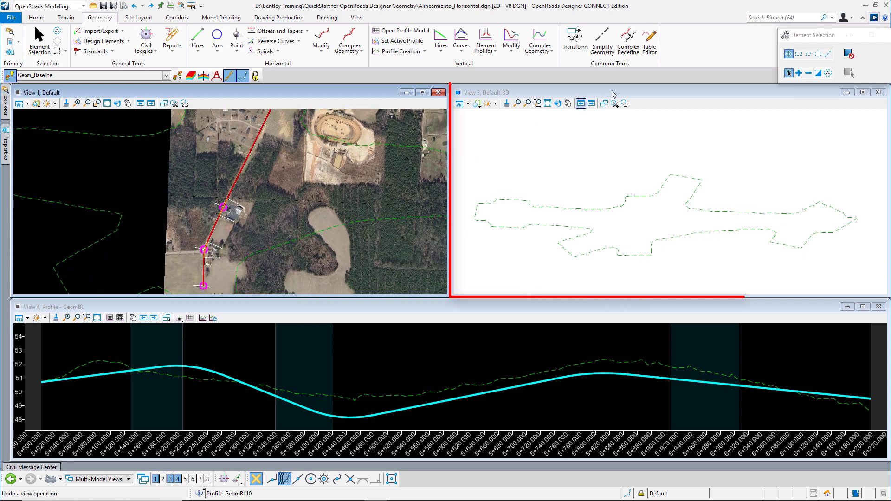
pyautogui.click(506, 105)
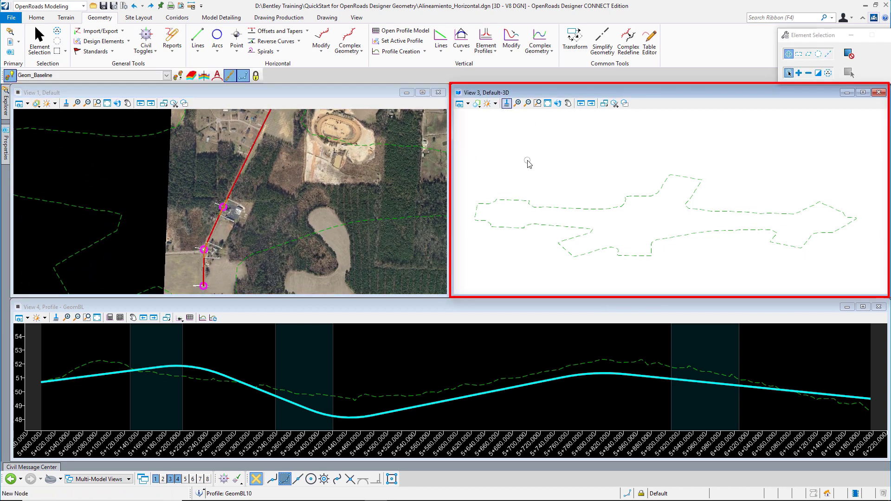
pyautogui.click(404, 308)
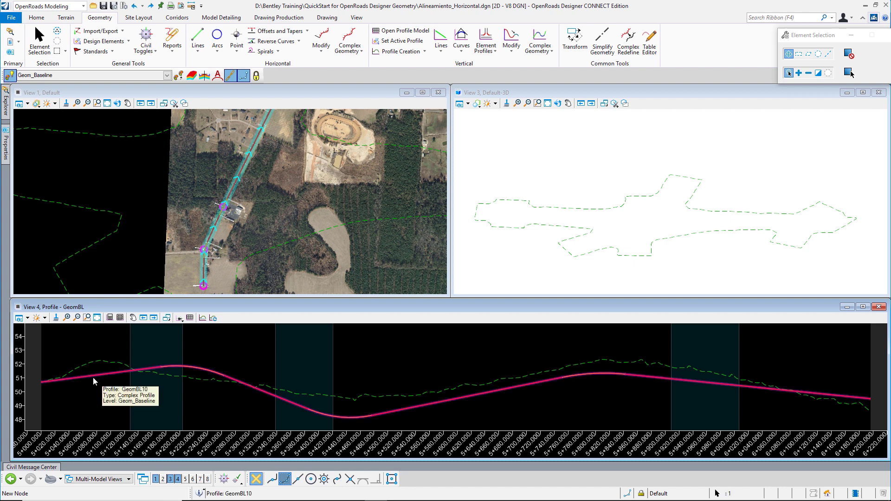
# - Change the first crest vertical curve length from 91 m to 100 m
pyautogui.click(93, 378)
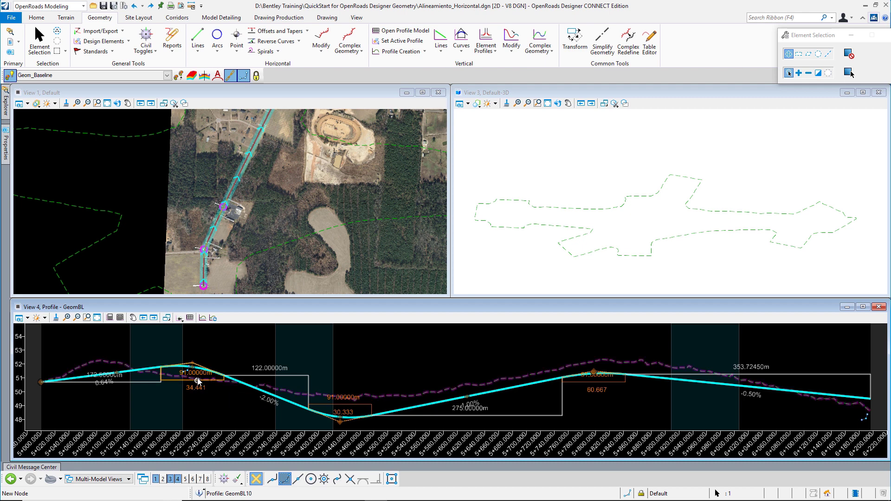
pyautogui.click(196, 377)
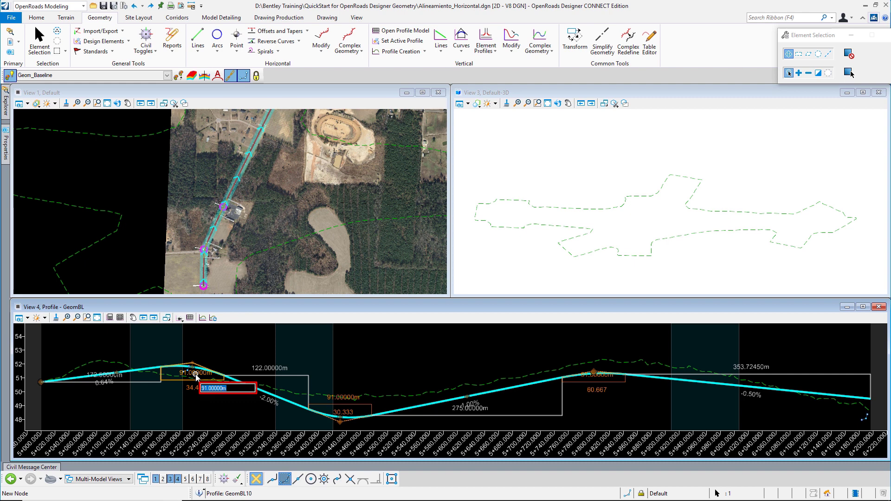
pyautogui.write('100')
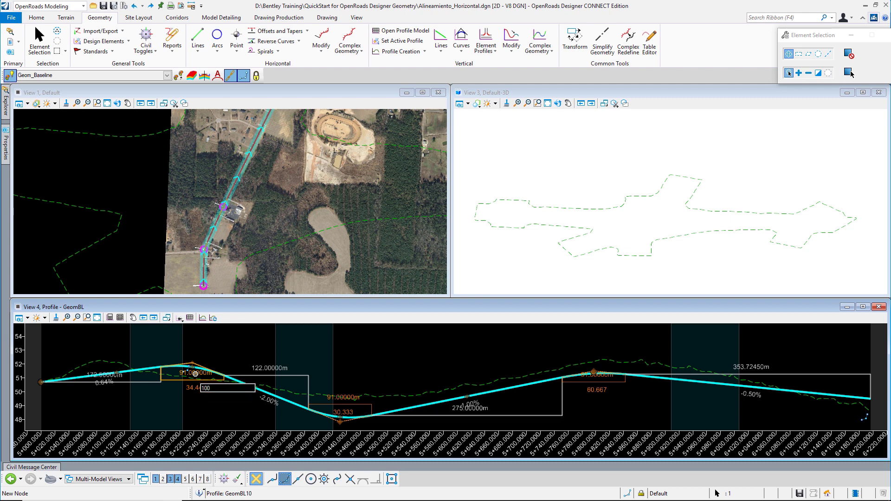
pyautogui.press('Return')
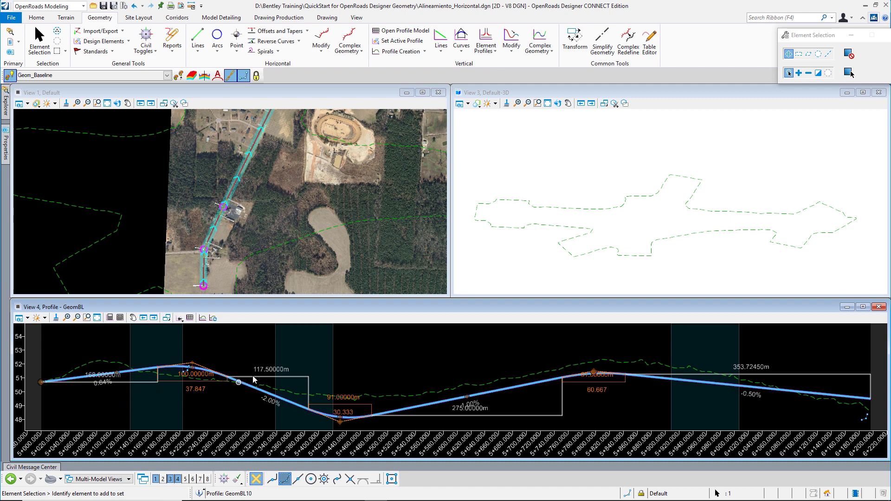
# - Change the sag vertical curve's K value from 30.333 to 32
pyautogui.click(346, 412)
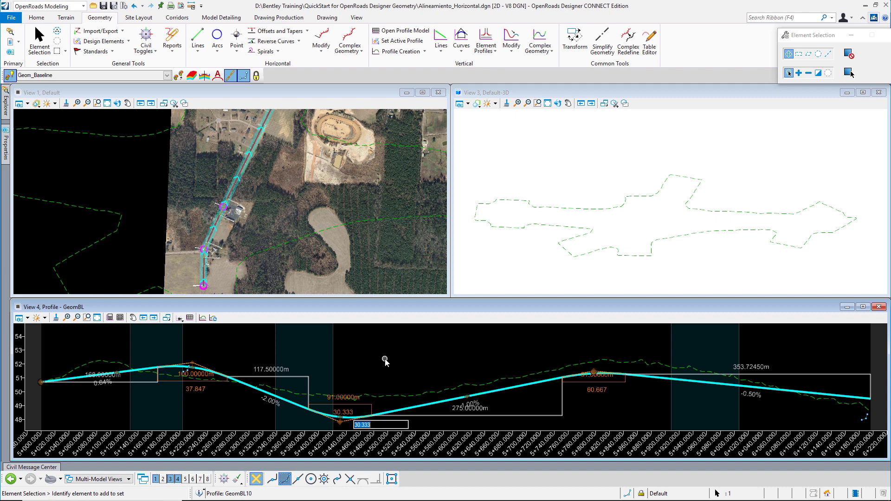
pyautogui.write('32')
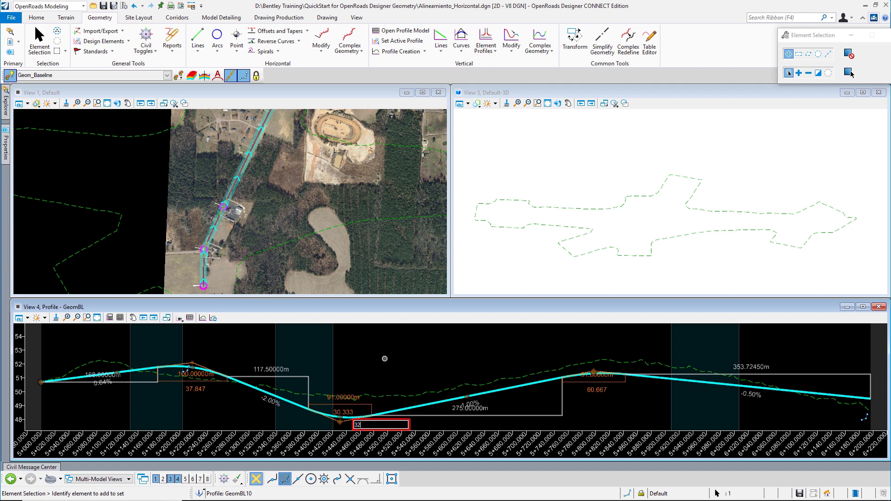
pyautogui.press('Return')
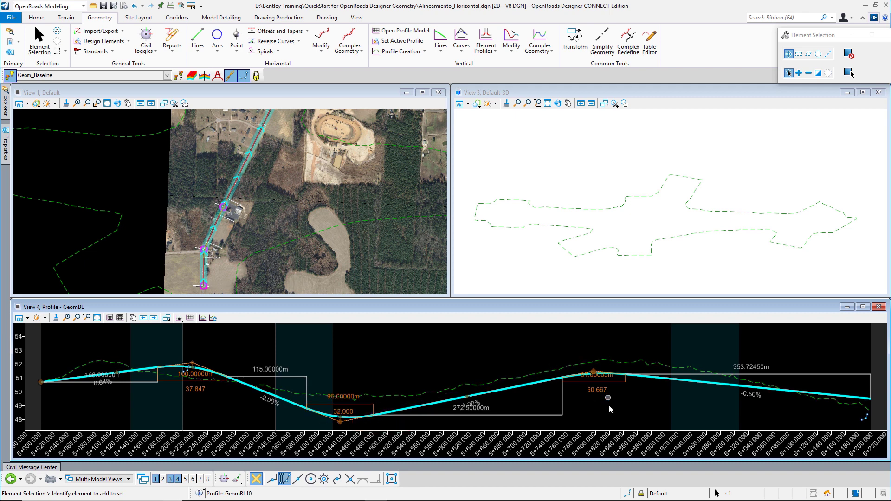
# - Reselect the GeomBL10 profile to show its labels and set the second crest curve length to 120 m
pyautogui.click(601, 385)
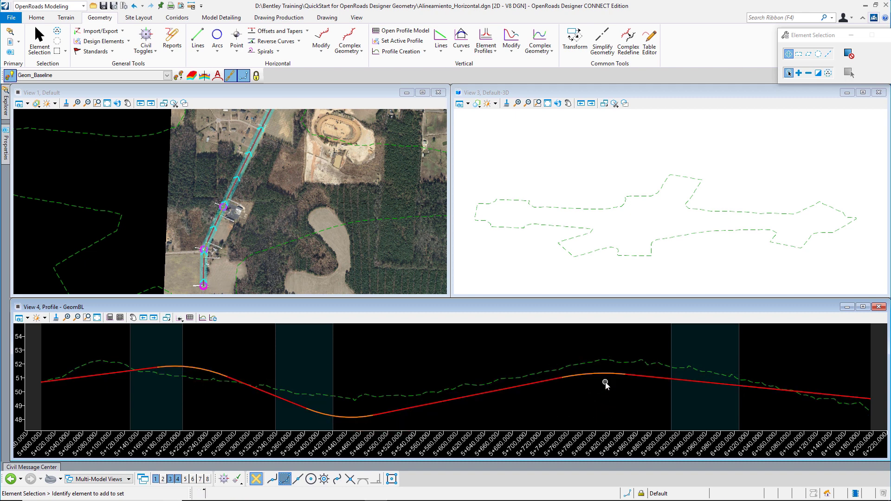
pyautogui.click(603, 374)
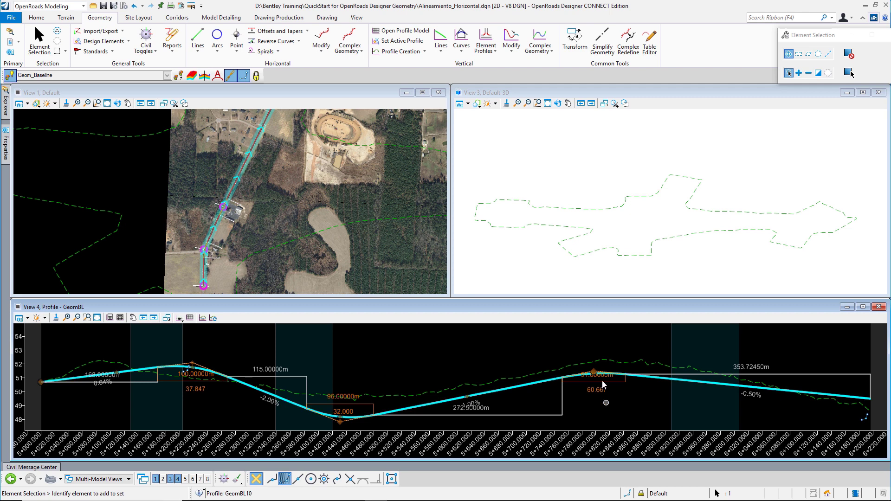
pyautogui.click(600, 380)
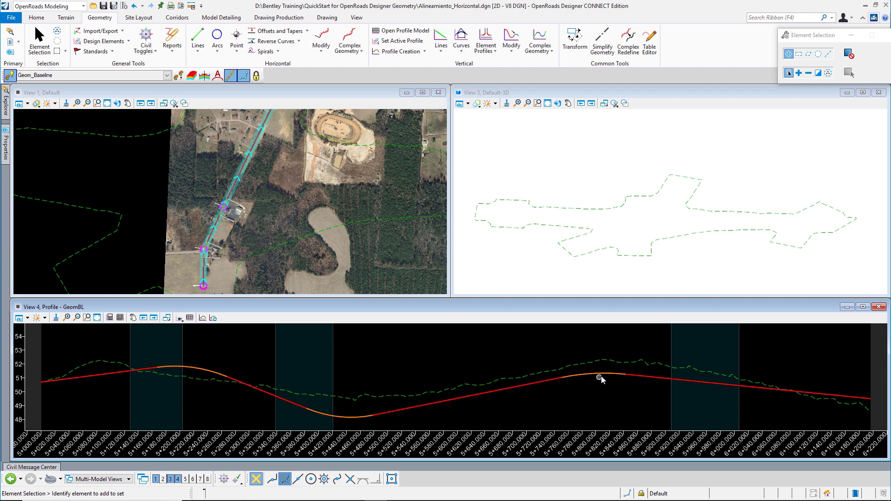
pyautogui.click(601, 378)
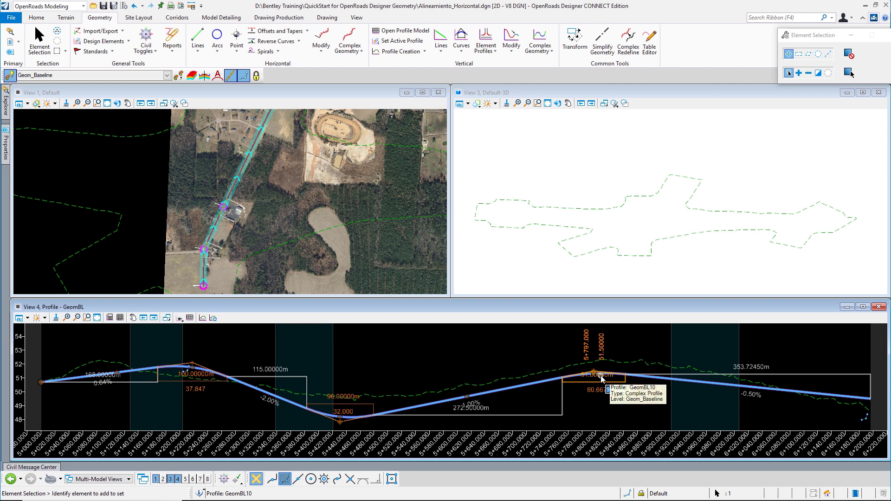
pyautogui.write('120.00000m')
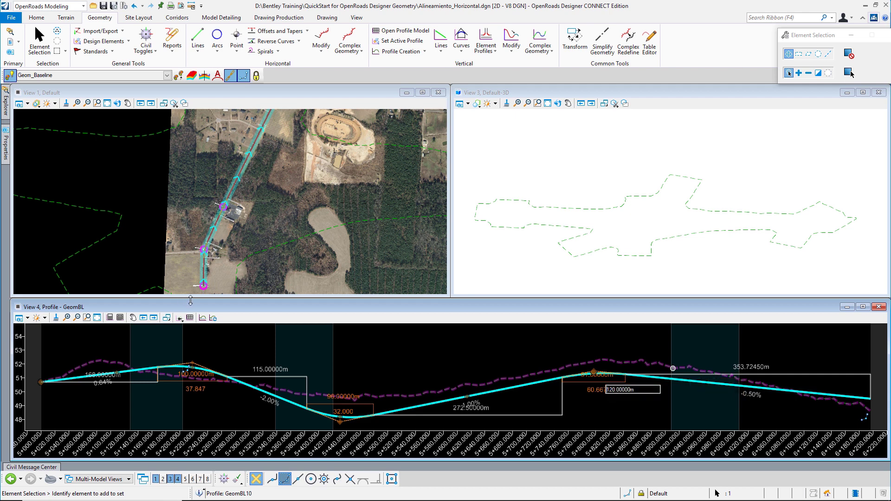
pyautogui.press('Return')
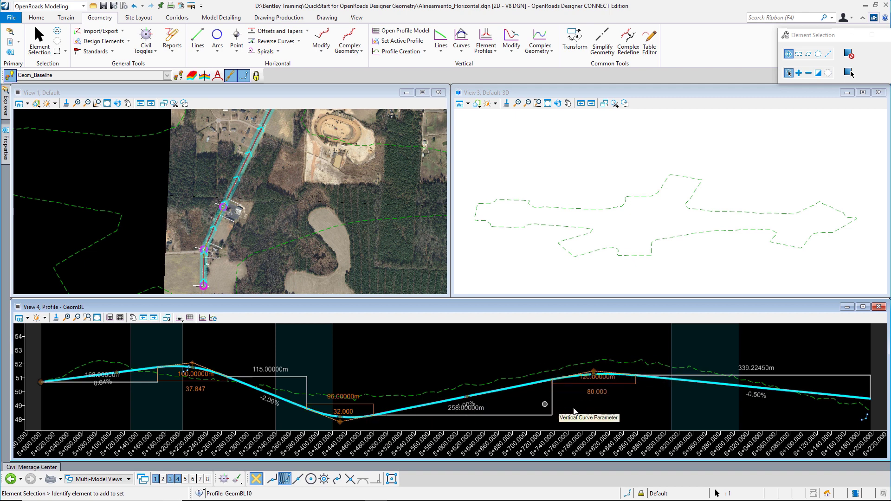
# - Open the GeomBL10 profile in the Profile Table Editor via Geometry > Common Tools > Table Editor
pyautogui.click(458, 358)
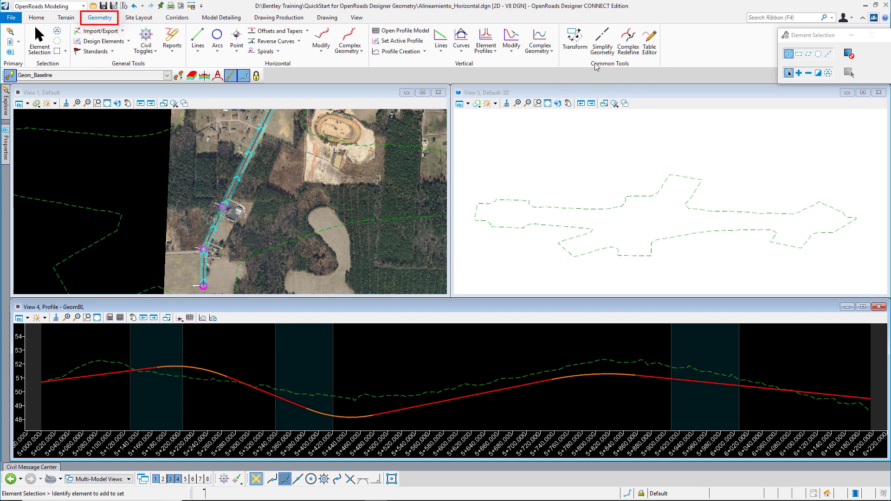
pyautogui.click(650, 44)
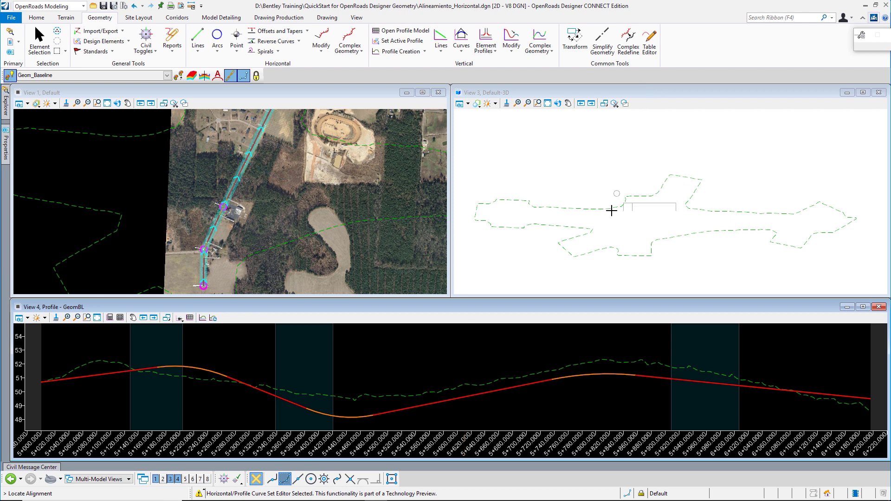
pyautogui.click(527, 385)
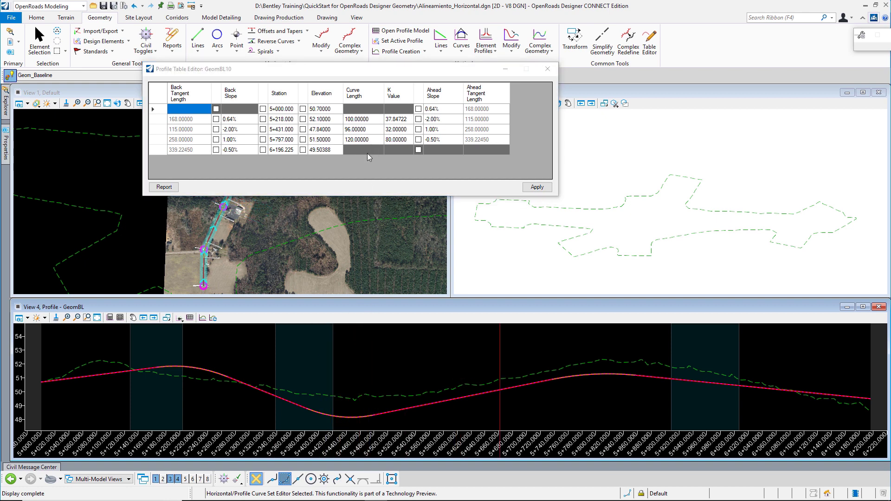
# - Change row 2's ahead slope after PVI 5+218 from -2.00% to -1.50%
pyautogui.click(370, 121)
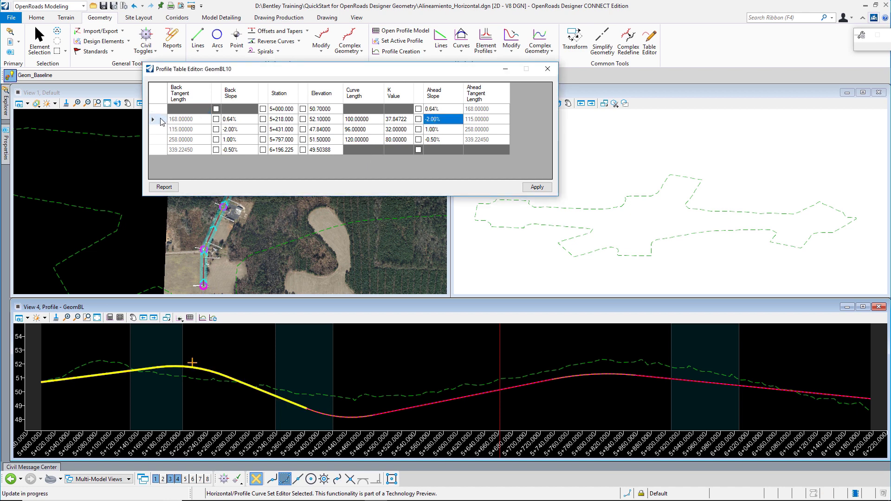
pyautogui.click(161, 120)
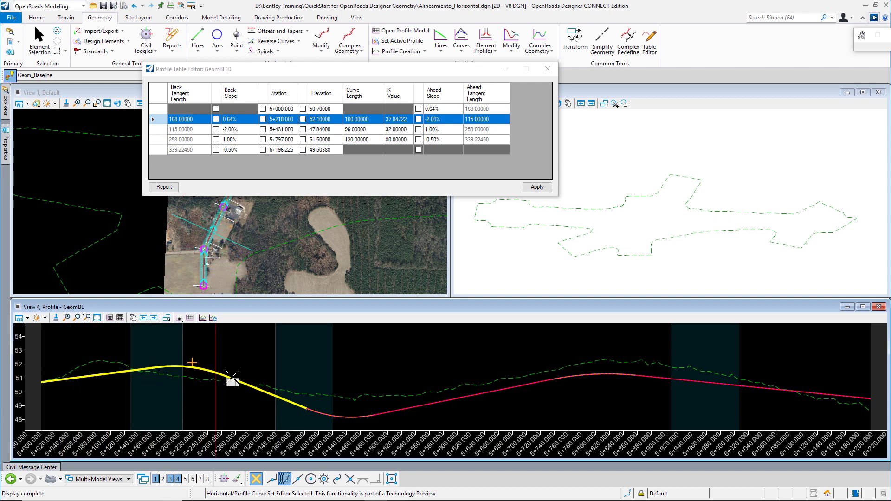
pyautogui.click(429, 122)
pyautogui.click(434, 119)
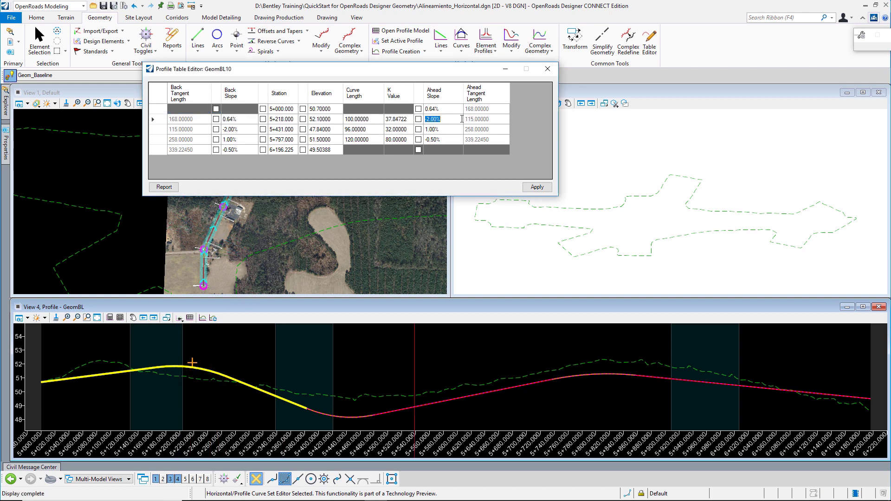
pyautogui.write('-')
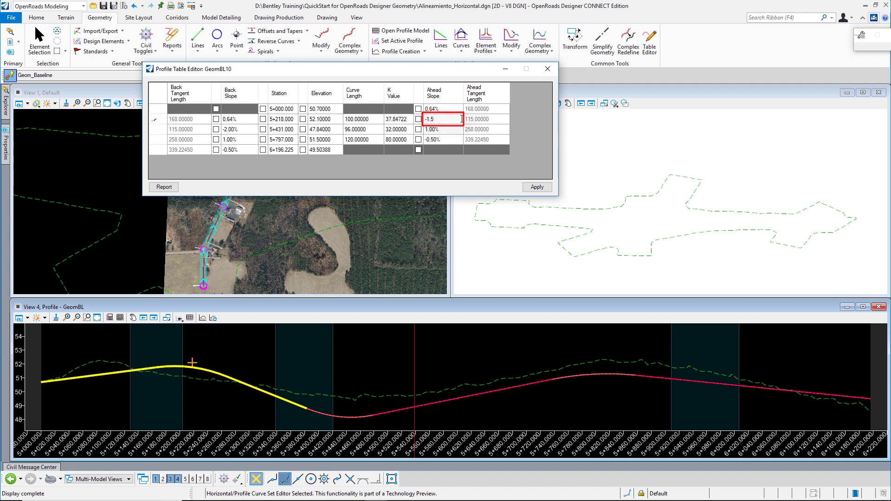
pyautogui.write('1.5')
pyautogui.press('Return')
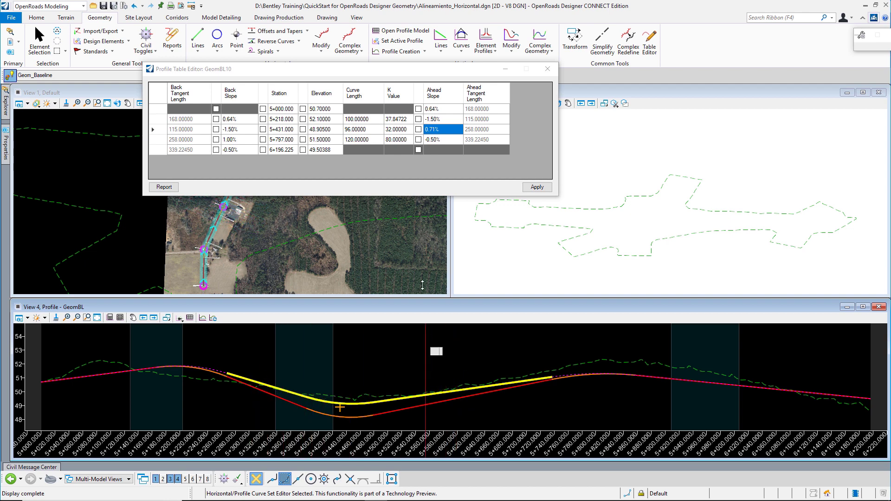
# - Set row 3's ahead slope after the sag to 1.00%
pyautogui.click(431, 130)
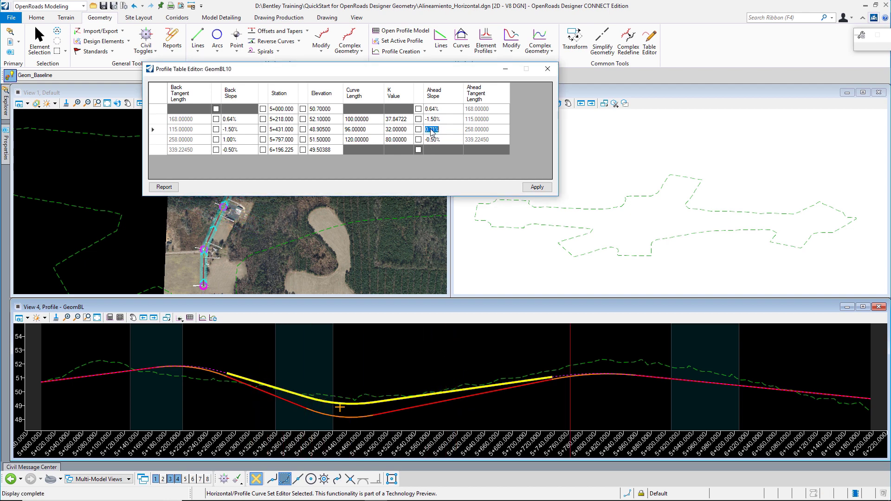
pyautogui.write('1')
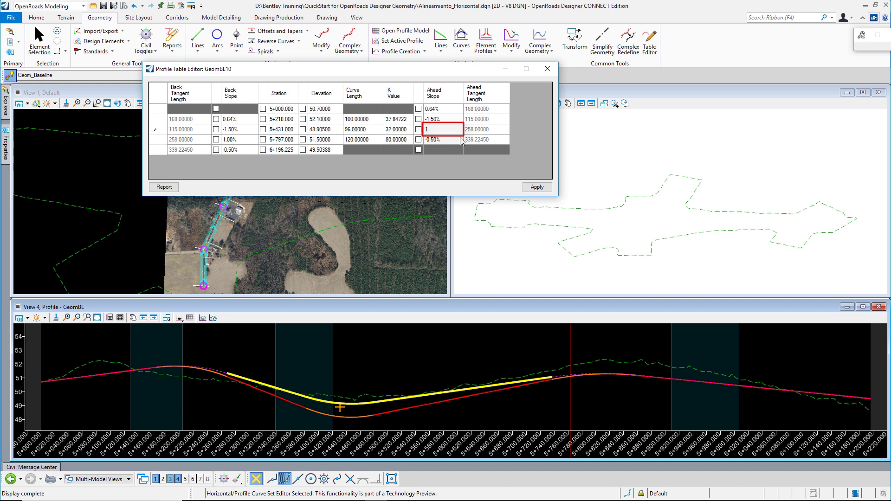
pyautogui.press('Return')
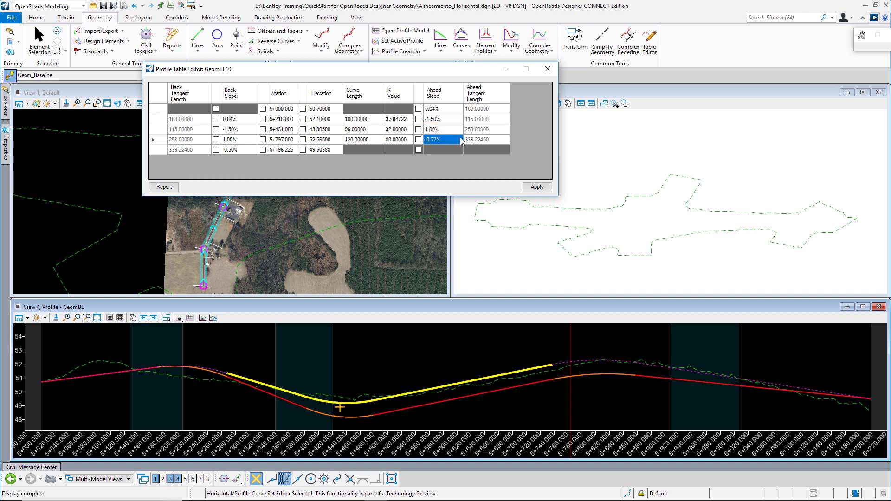
# - Set the final ahead slope to -0.75% and apply the table edits to the profile
pyautogui.click(449, 140)
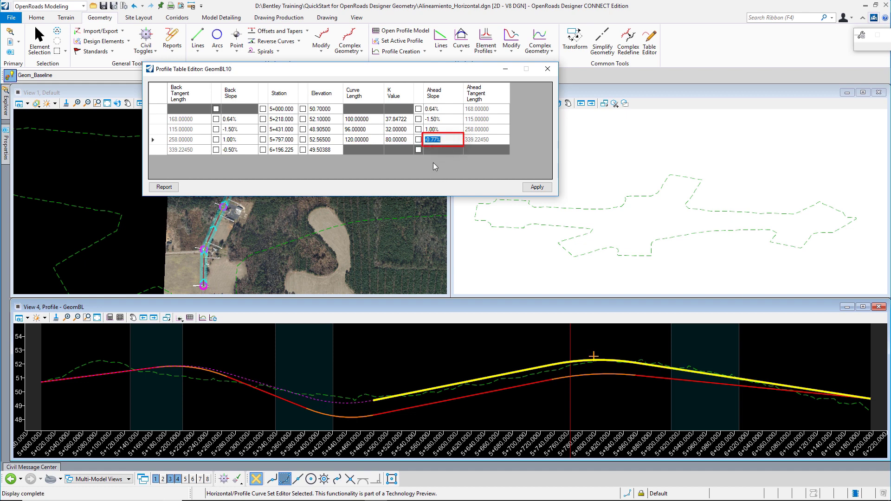
pyautogui.write('-.5')
pyautogui.press('Return')
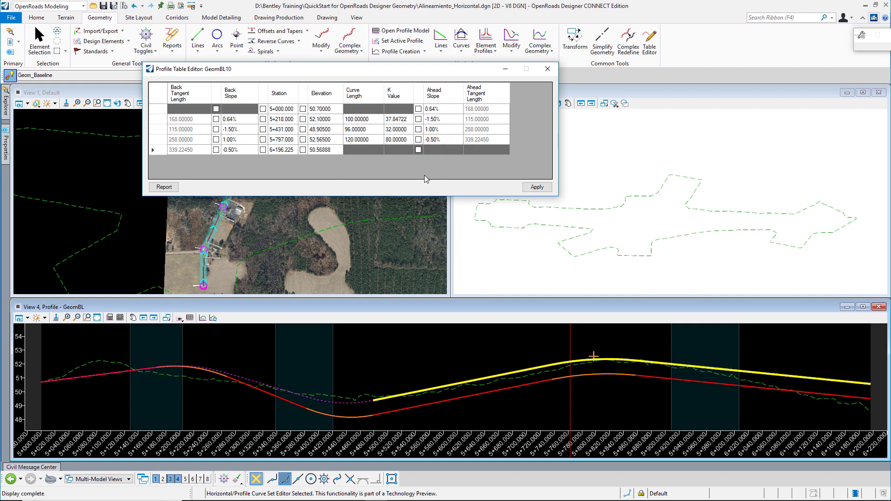
pyautogui.click(433, 141)
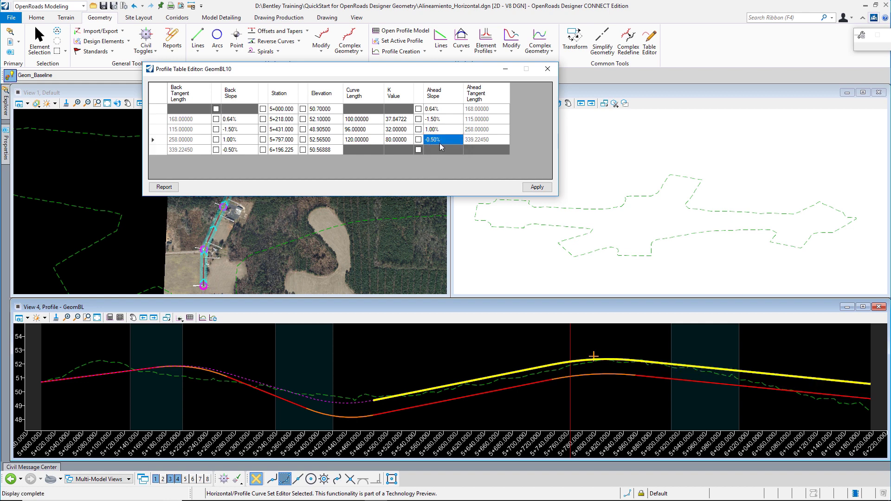
pyautogui.write('-')
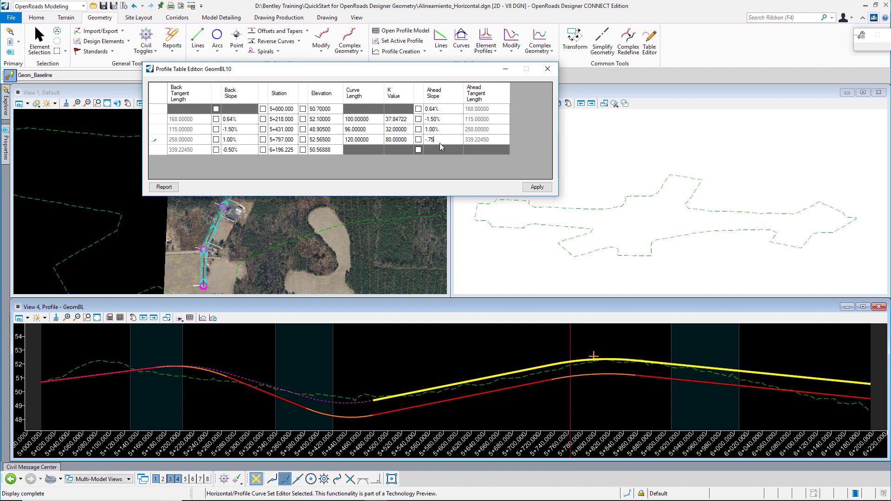
pyautogui.press('Return')
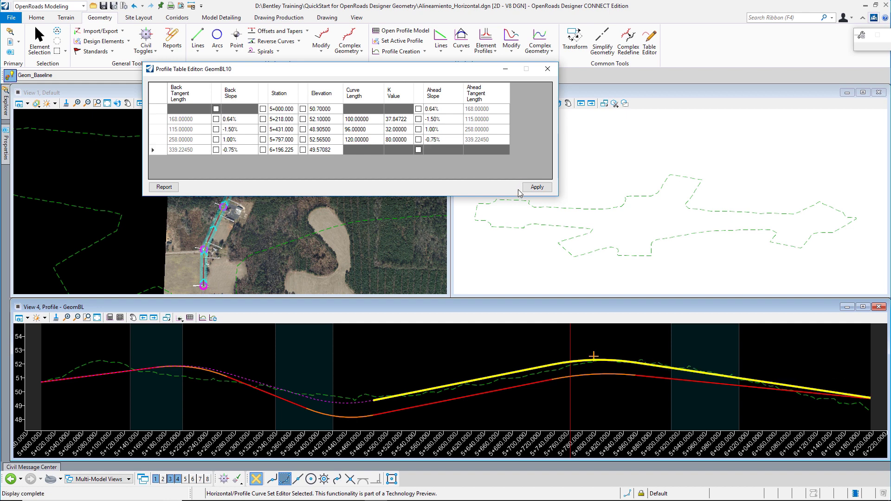
pyautogui.click(533, 188)
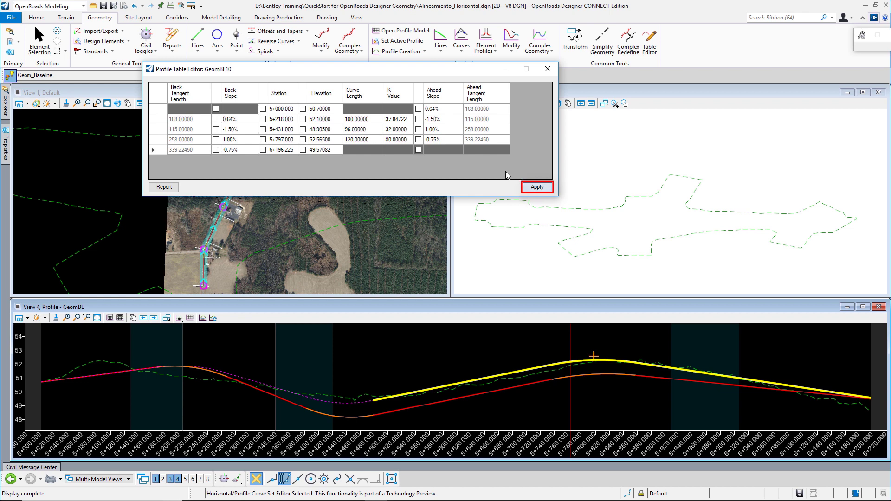
# - Close the Profile Table Editor
pyautogui.click(548, 68)
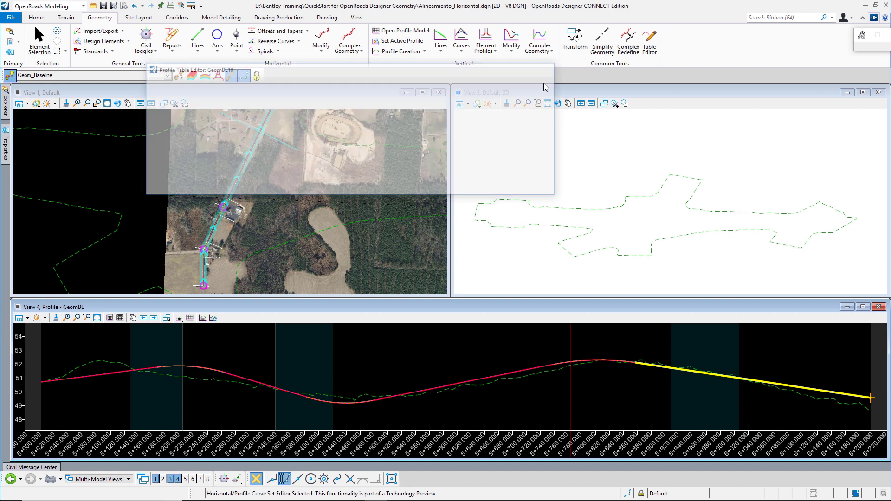